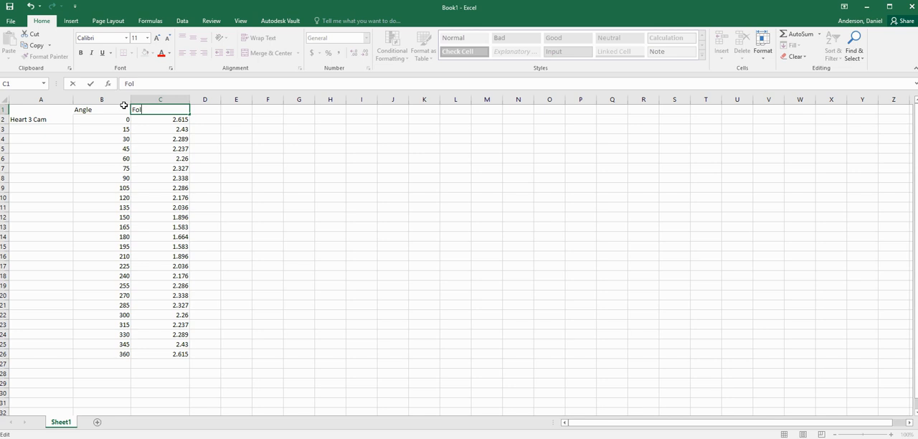
# Complete the column C heading so it reads Follower Height.
pyautogui.write('lower Height')
pyautogui.click(237, 153)
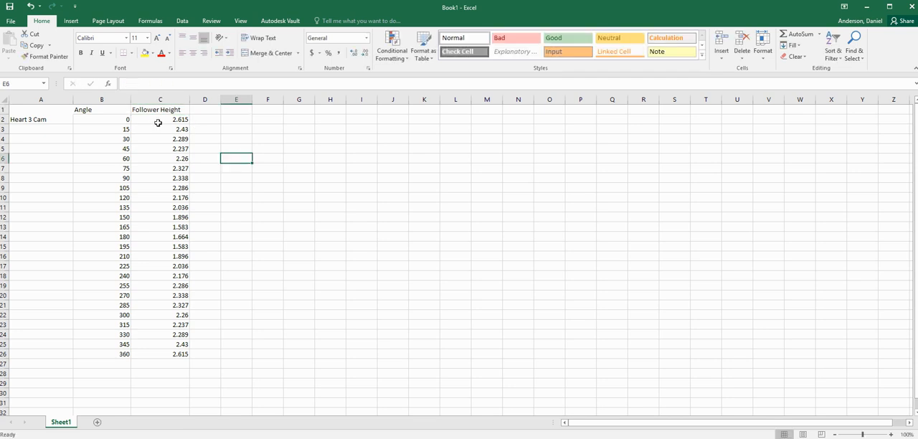
pyautogui.click(54, 116)
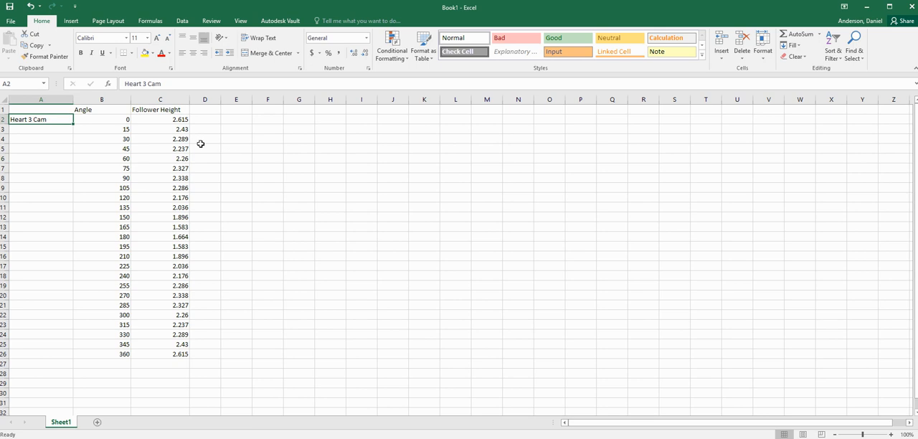
pyautogui.moveTo(171, 122); pyautogui.dragTo(183, 355)
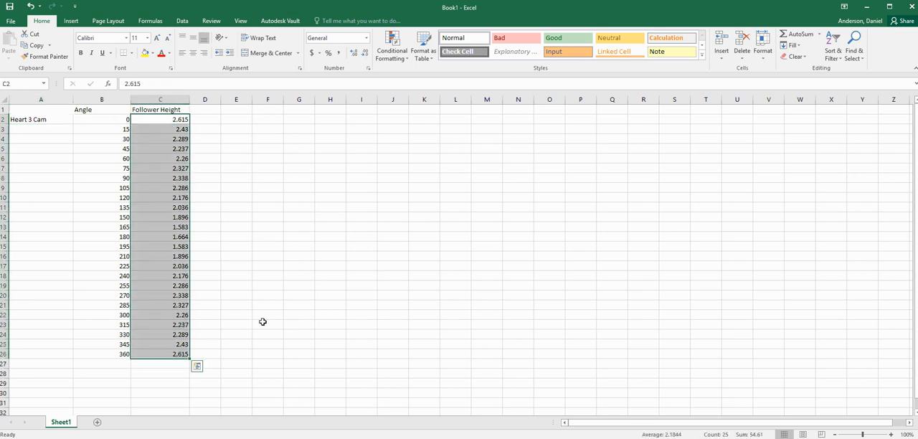
pyautogui.click(261, 311)
pyautogui.click(123, 120)
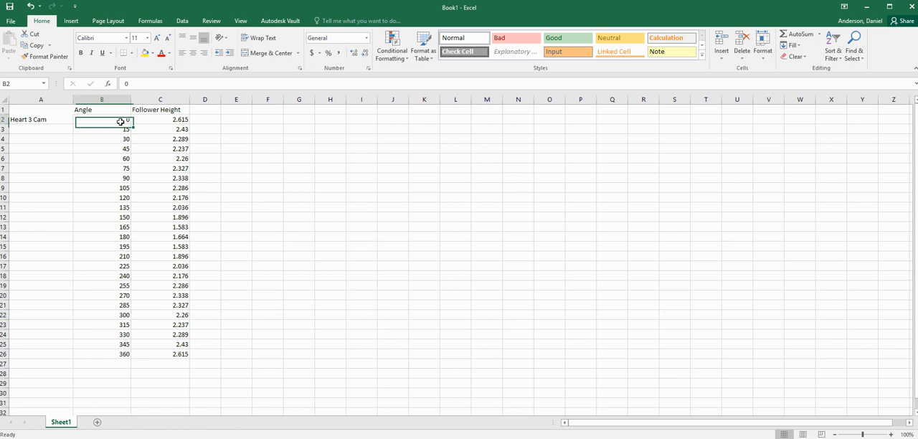
pyautogui.moveTo(178, 124); pyautogui.dragTo(183, 345)
pyautogui.click(239, 315)
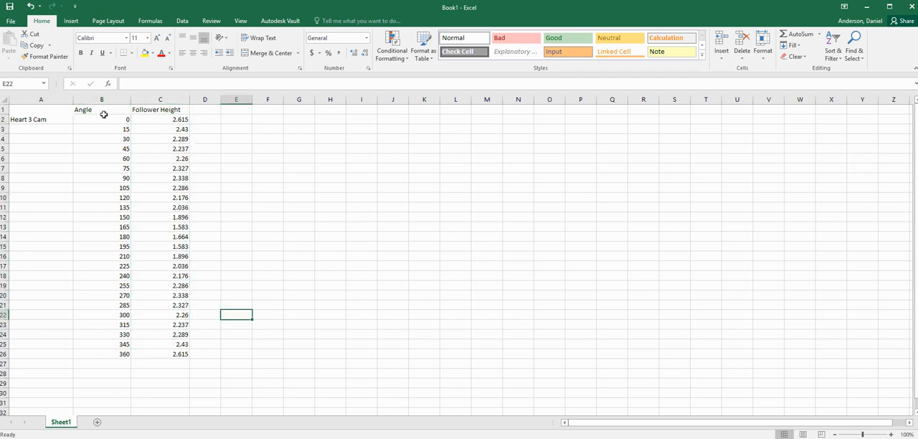
# Insert the recommended scatter chart of the Angle and Follower Height data in B1:C26.
pyautogui.moveTo(105, 119); pyautogui.dragTo(183, 354)
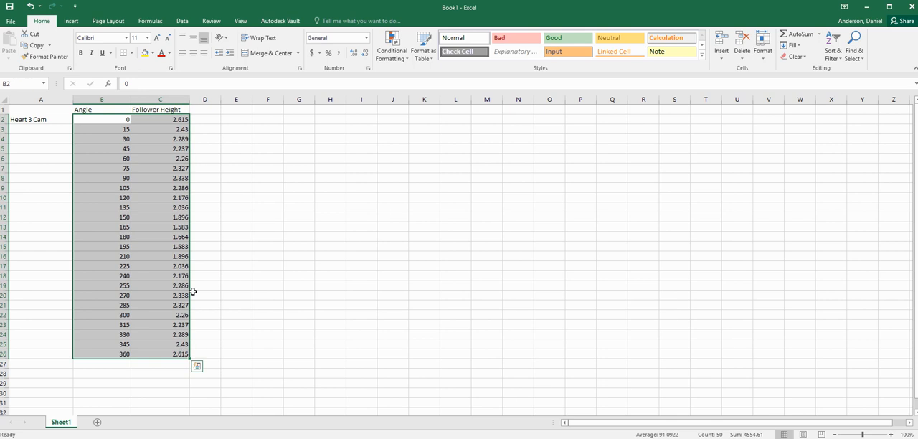
pyautogui.click(71, 20)
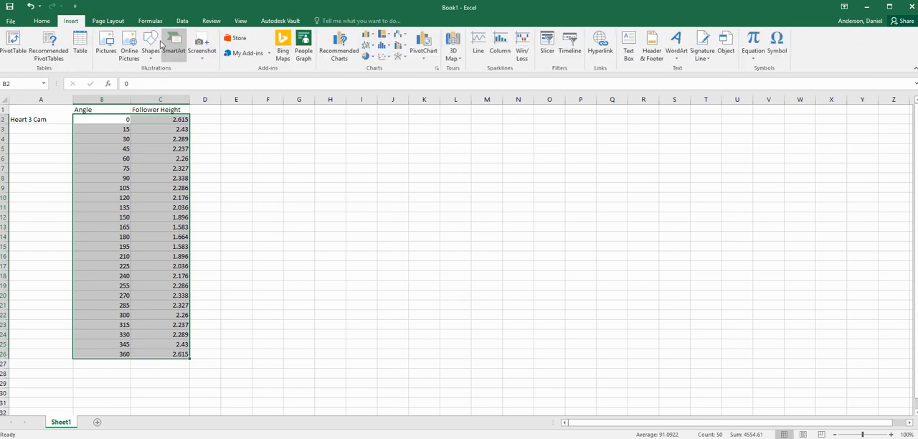
pyautogui.click(353, 47)
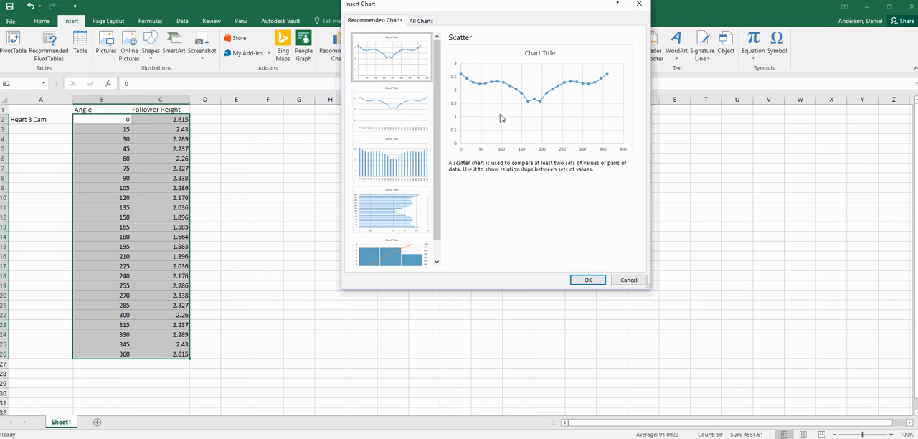
pyautogui.click(592, 282)
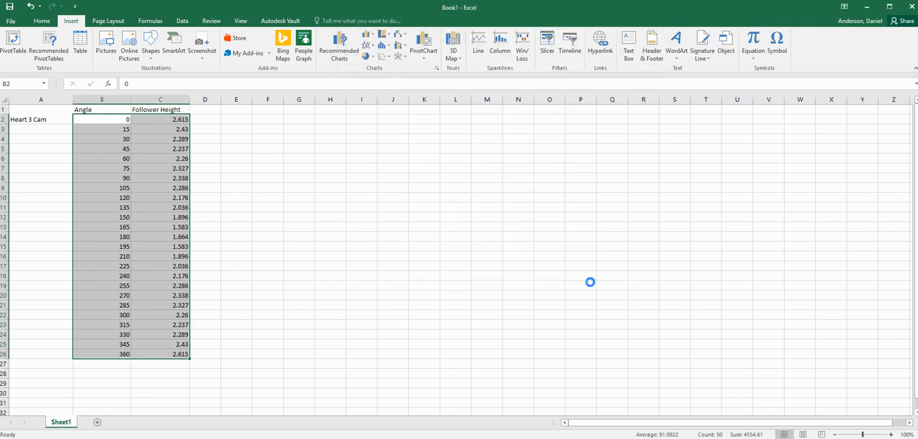
# Move the chart beside the data and enlarge it to span roughly columns E through W.
pyautogui.moveTo(521, 216); pyautogui.dragTo(390, 140)
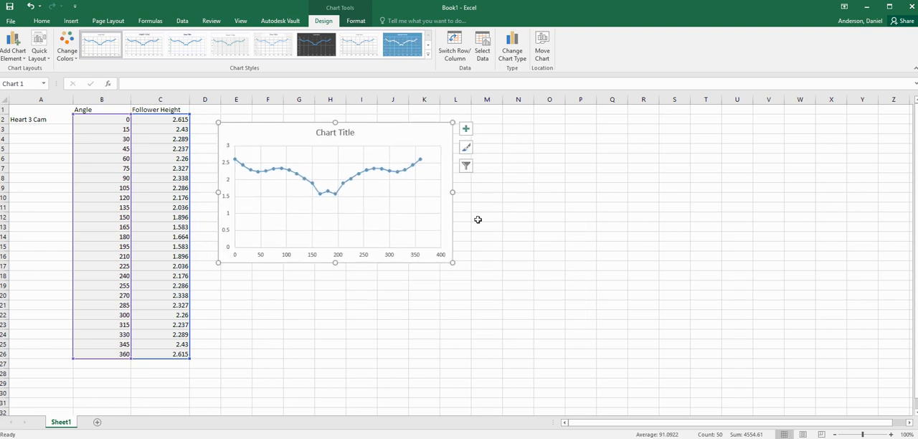
pyautogui.moveTo(453, 263); pyautogui.dragTo(876, 403)
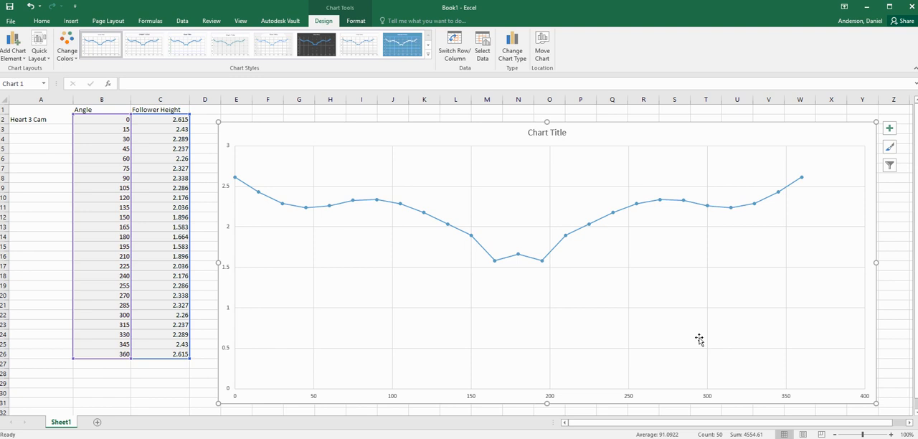
# Replace the chart title with Heart 3 Cam.
pyautogui.doubleClick(556, 135)
pyautogui.click(558, 135)
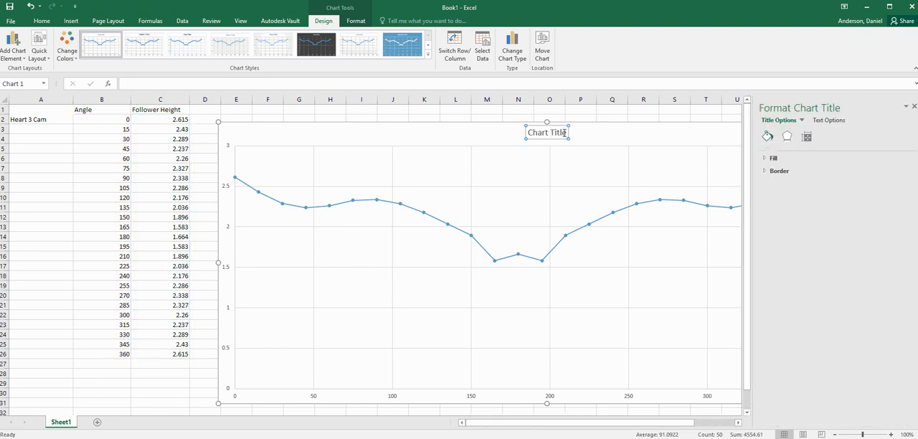
pyautogui.moveTo(567, 134); pyautogui.dragTo(530, 134)
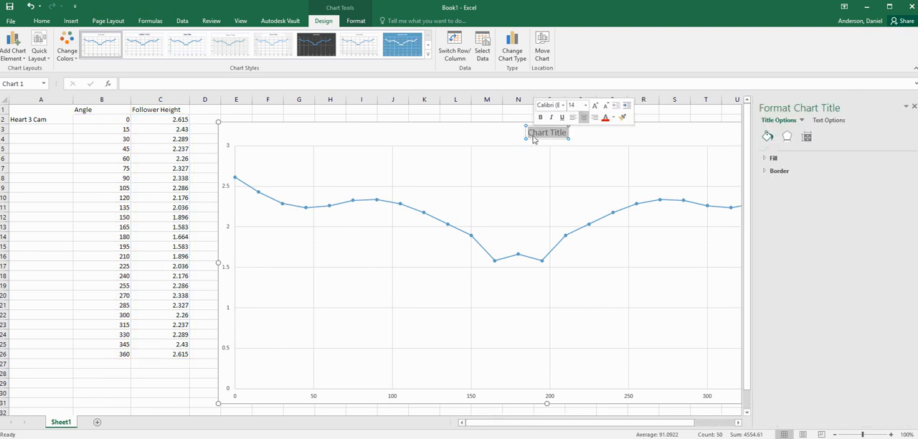
pyautogui.write('Heart')
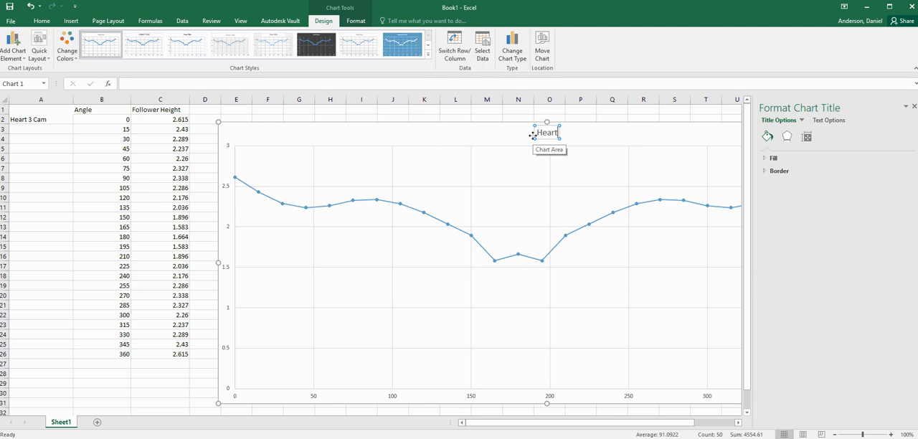
pyautogui.write(' Cam')
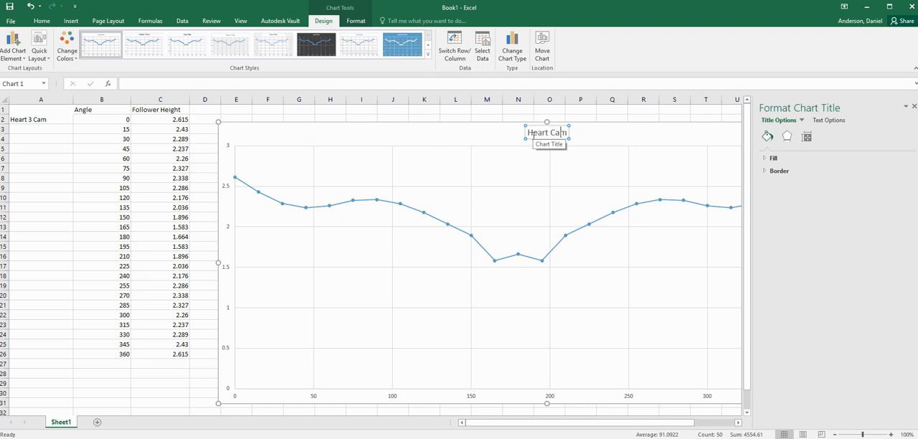
pyautogui.write('3')
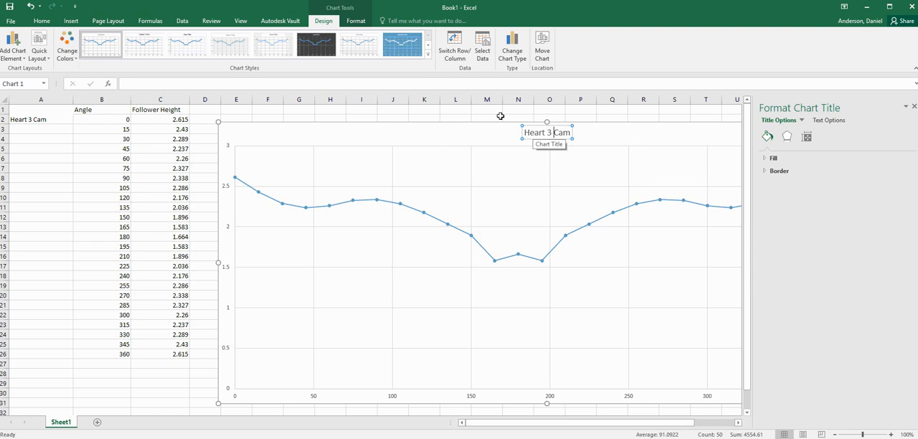
pyautogui.click(729, 118)
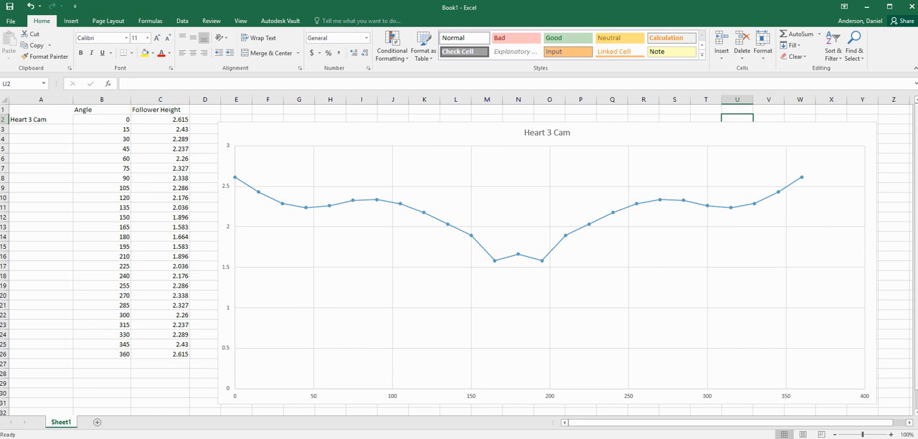
# Open the horizontal axis formatting options and set the axis maximum bound to 360.
pyautogui.click(716, 207)
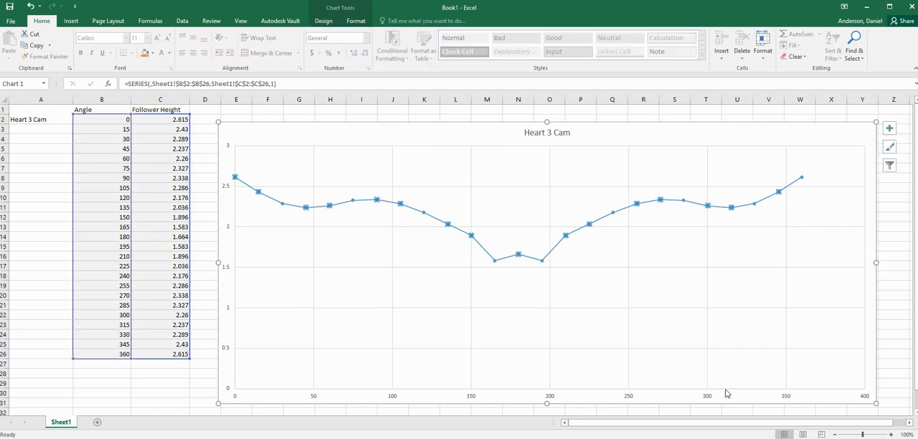
pyautogui.click(706, 397)
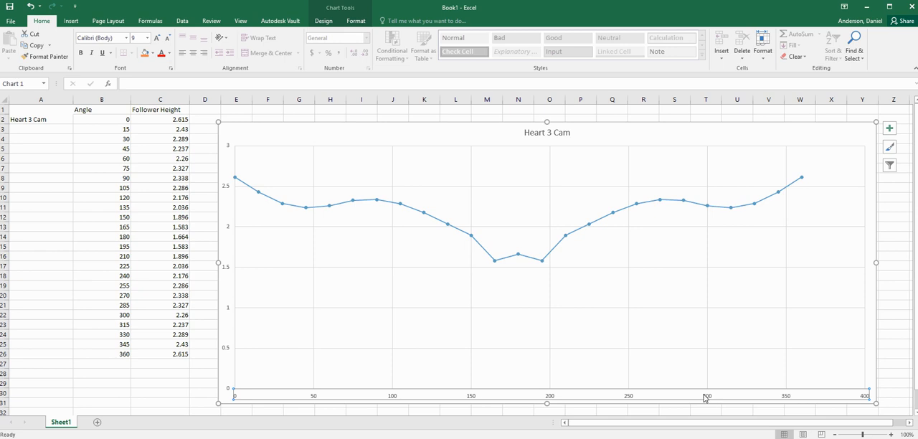
pyautogui.doubleClick(475, 399)
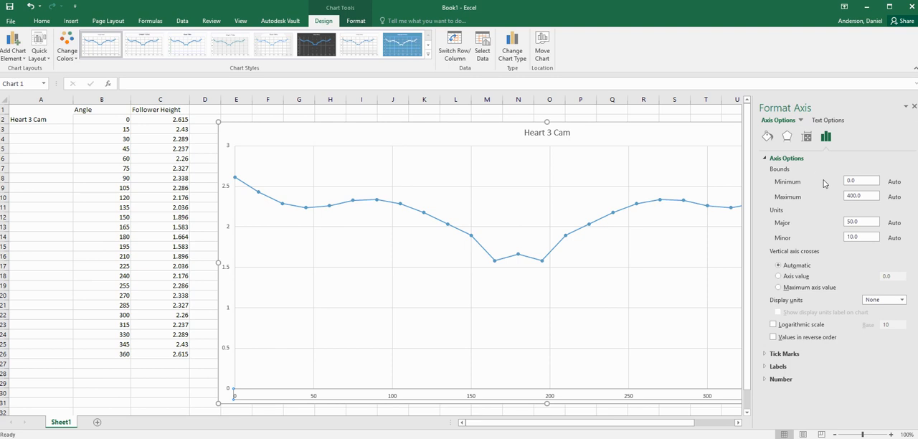
pyautogui.click(802, 120)
pyautogui.click(802, 120)
pyautogui.click(802, 121)
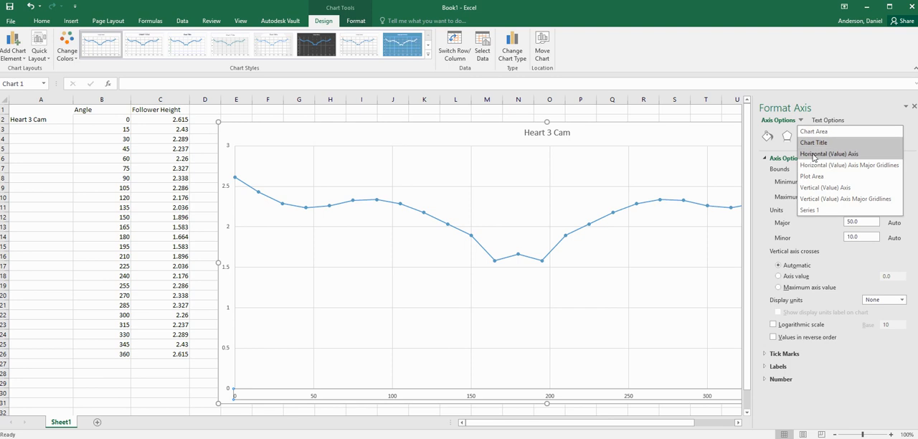
pyautogui.click(795, 138)
pyautogui.click(825, 120)
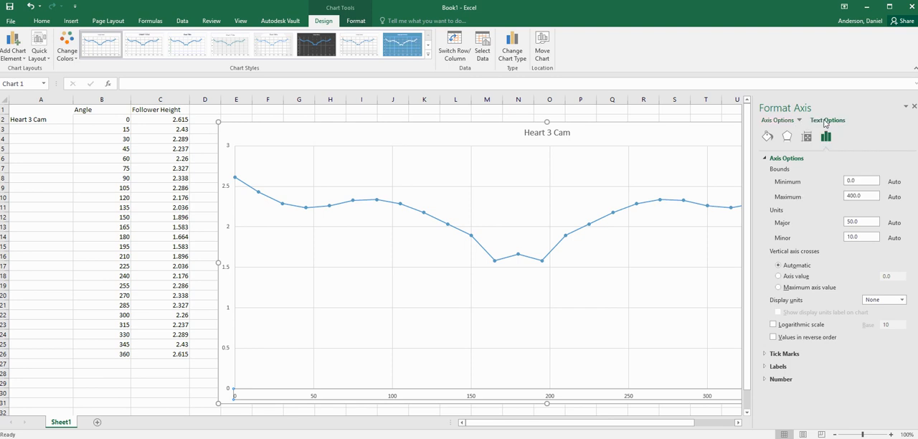
pyautogui.click(801, 122)
pyautogui.click(801, 152)
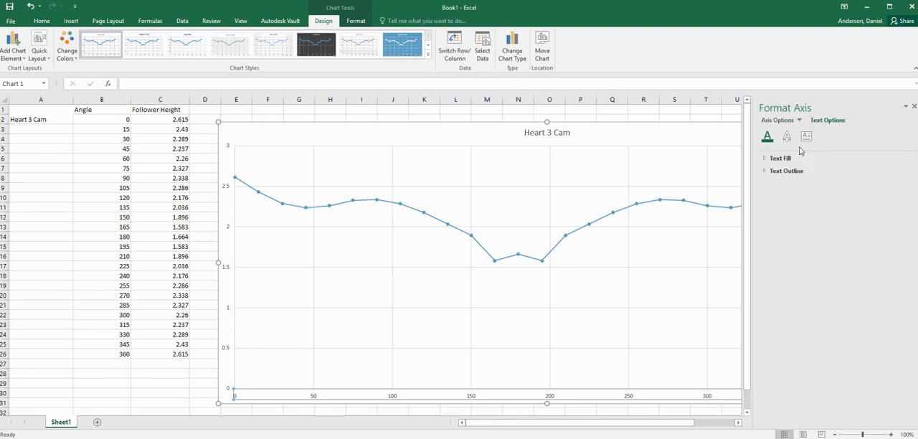
pyautogui.click(777, 120)
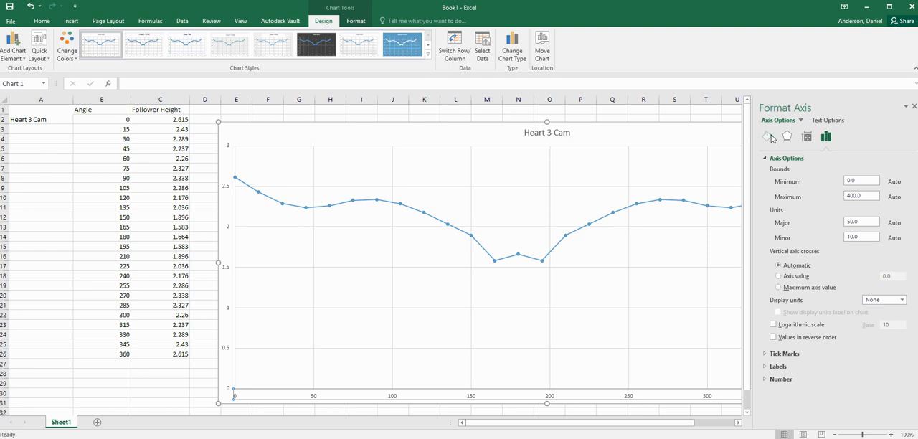
pyautogui.click(826, 138)
pyautogui.click(861, 196)
pyautogui.write('360')
# Set the horizontal axis minimum bound to 0.
pyautogui.click(861, 180)
pyautogui.write('-40')
pyautogui.press('Return')
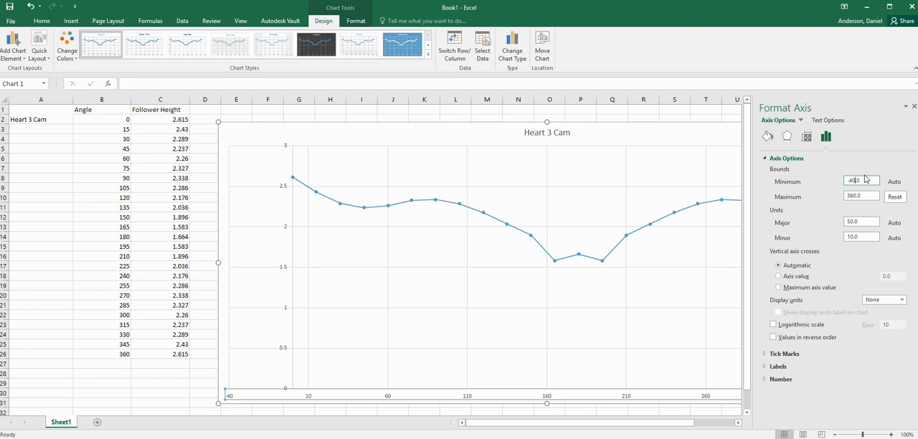
pyautogui.click(857, 179)
pyautogui.write('0')
pyautogui.press('Return')
# Set the horizontal axis major unit to 15 and close the format pane.
pyautogui.click(855, 221)
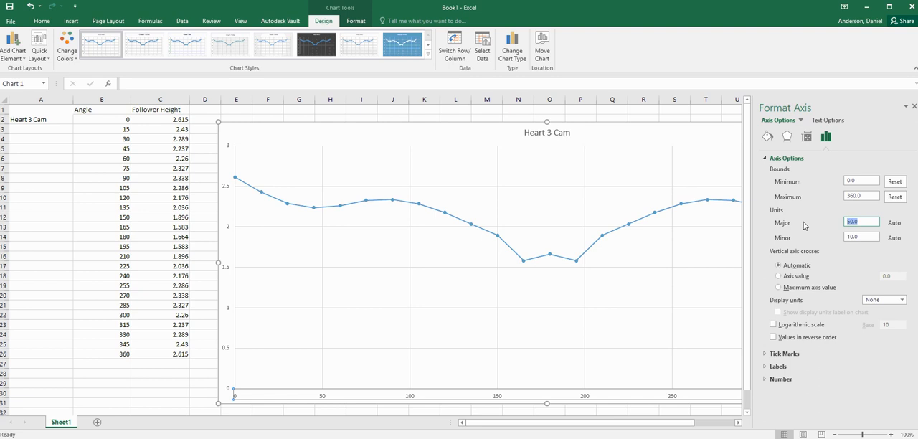
pyautogui.write('15')
pyautogui.press('Return')
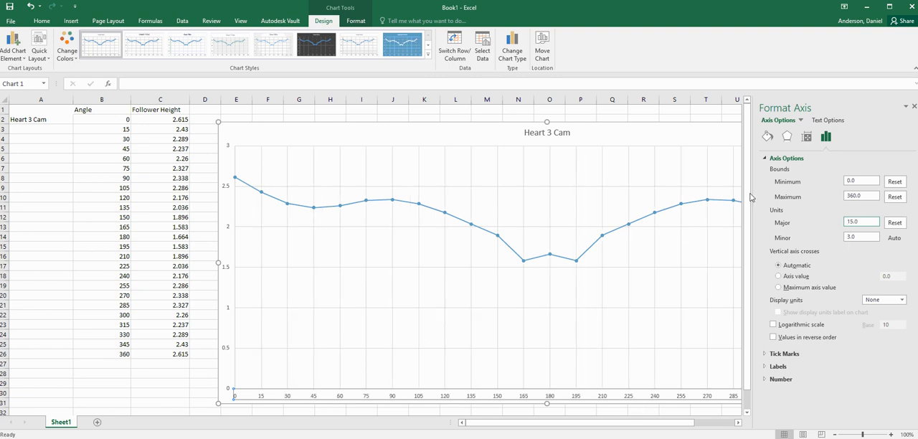
pyautogui.moveTo(588, 426)
pyautogui.mouseDown()
pyautogui.moveTo(638, 429)
pyautogui.moveTo(594, 427)
pyautogui.mouseUp()
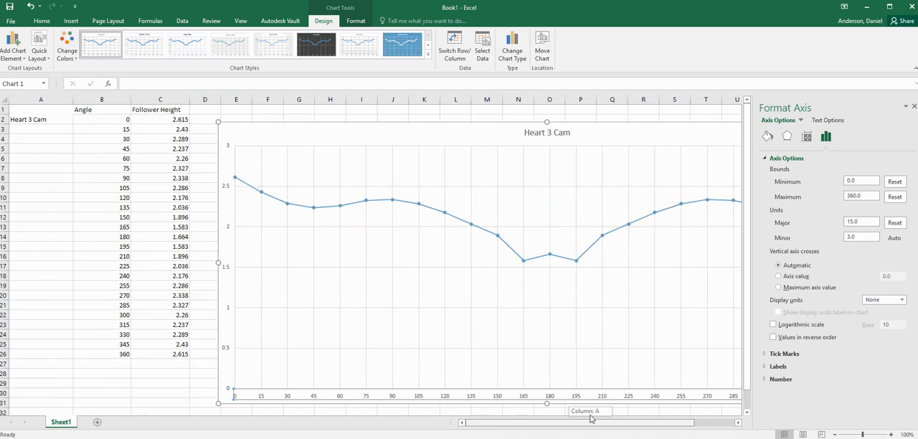
pyautogui.click(913, 107)
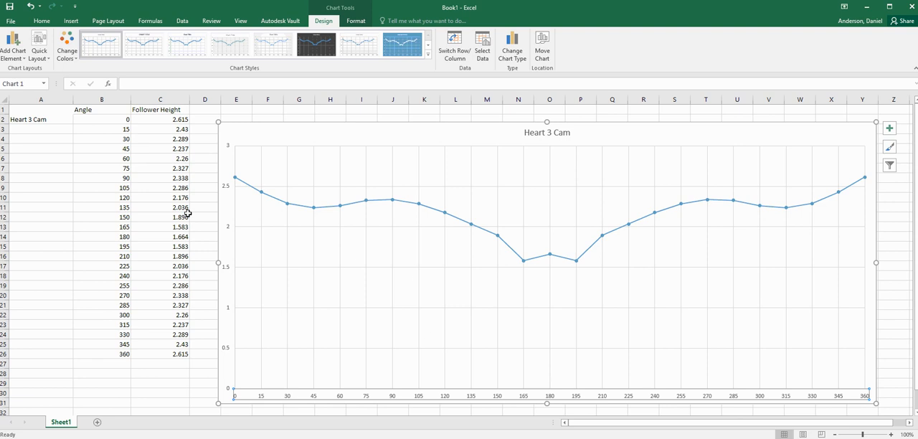
# Turn on axis titles for the chart.
pyautogui.click(889, 129)
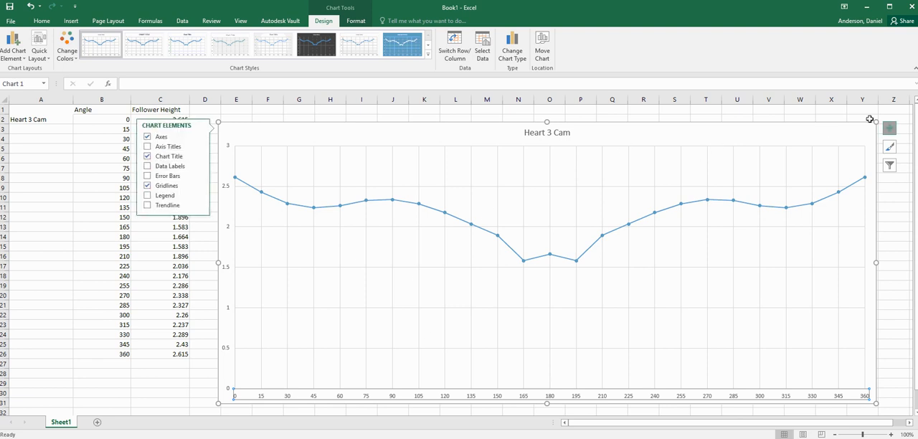
pyautogui.click(845, 111)
pyautogui.click(860, 132)
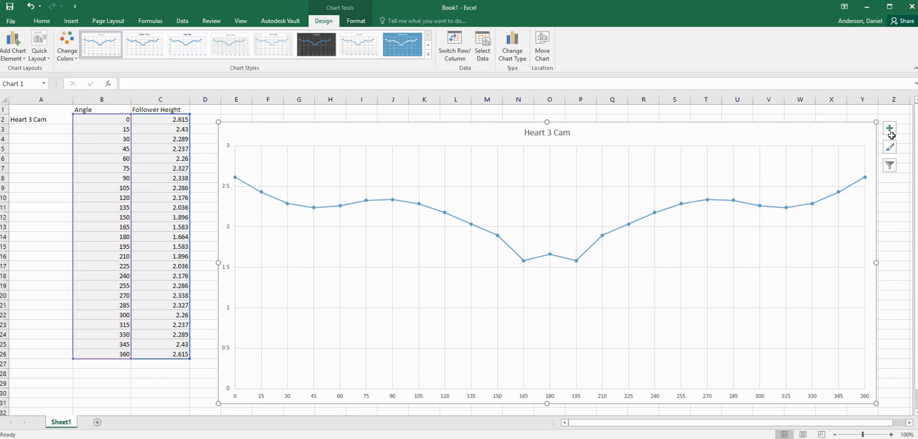
pyautogui.click(890, 132)
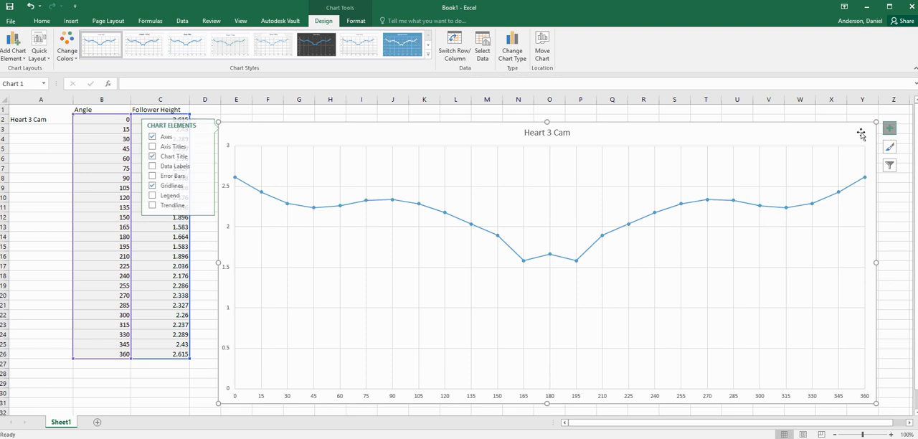
pyautogui.click(169, 147)
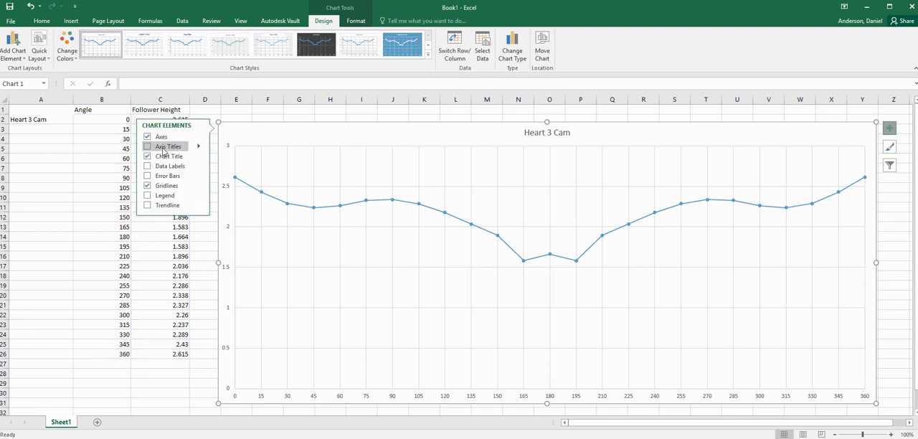
# Rename the horizontal axis title as Angle.
pyautogui.doubleClick(566, 392)
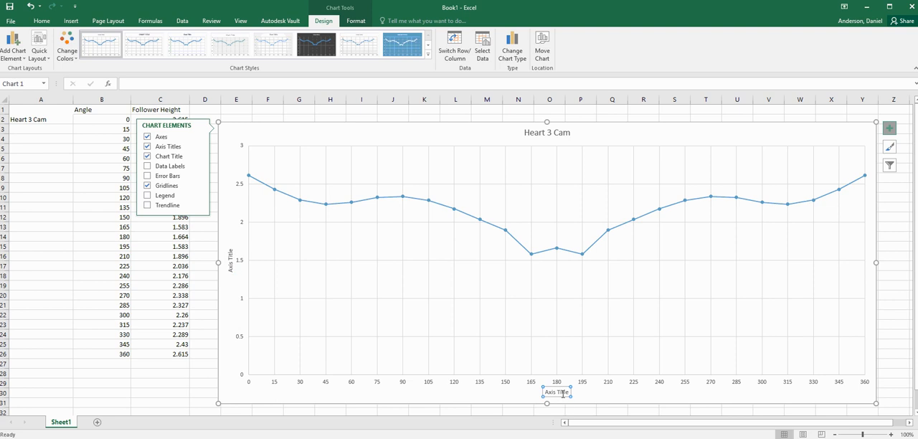
pyautogui.moveTo(566, 392); pyautogui.dragTo(521, 385)
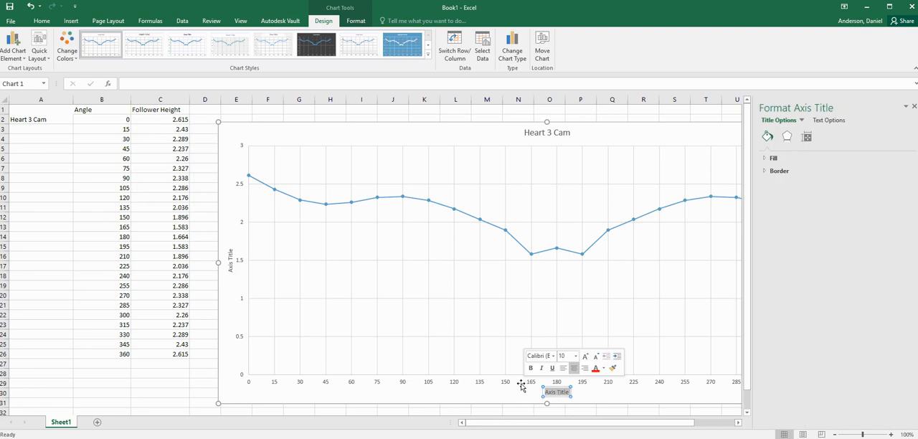
pyautogui.write('Angle')
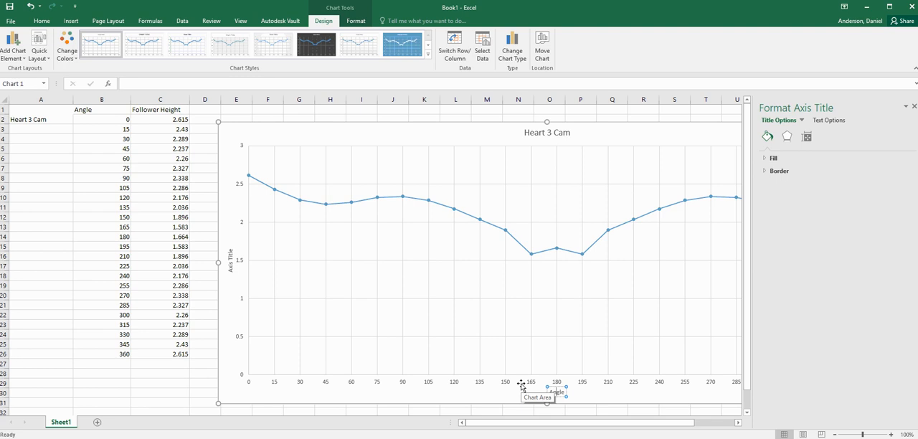
# Rename the vertical axis title as Follower Height.
pyautogui.click(231, 259)
pyautogui.doubleClick(231, 256)
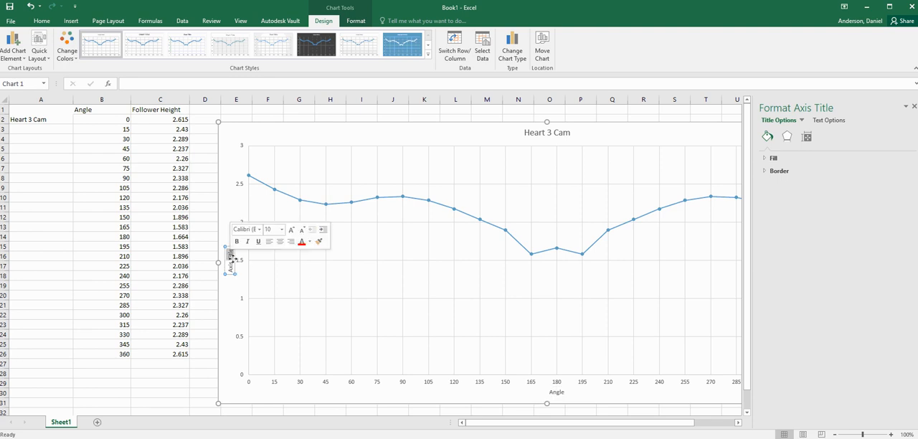
pyautogui.doubleClick(230, 256)
pyautogui.click(230, 249)
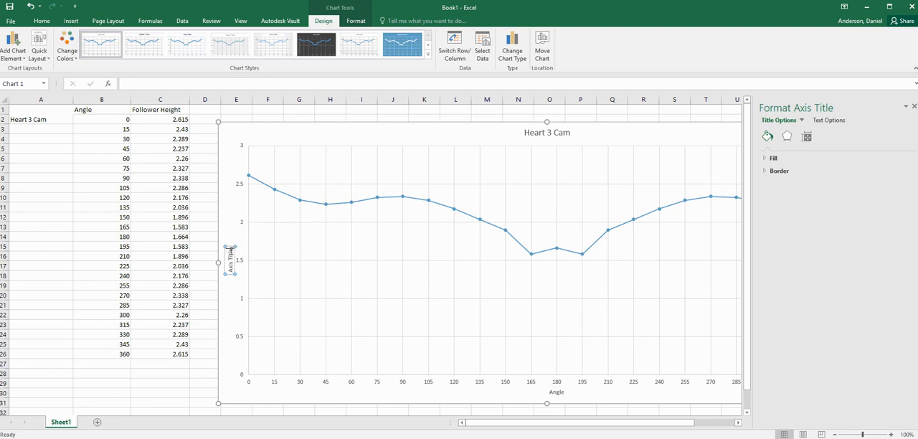
pyautogui.moveTo(230, 250); pyautogui.dragTo(234, 275)
pyautogui.write('Follower Height')
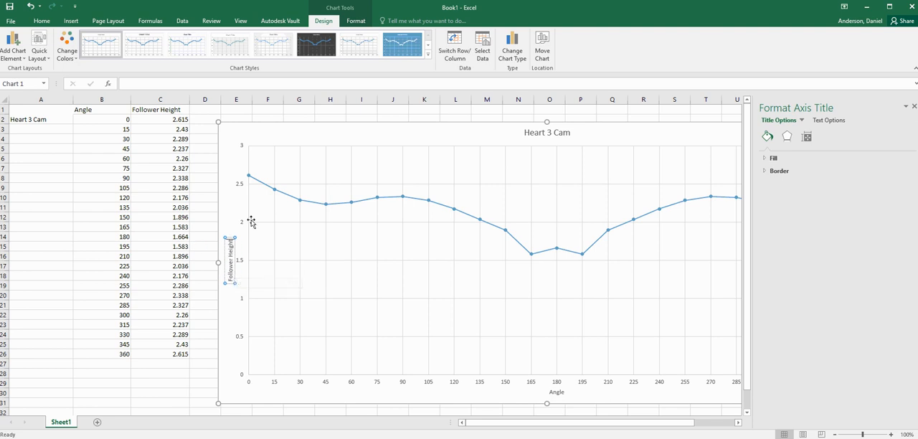
pyautogui.click(205, 198)
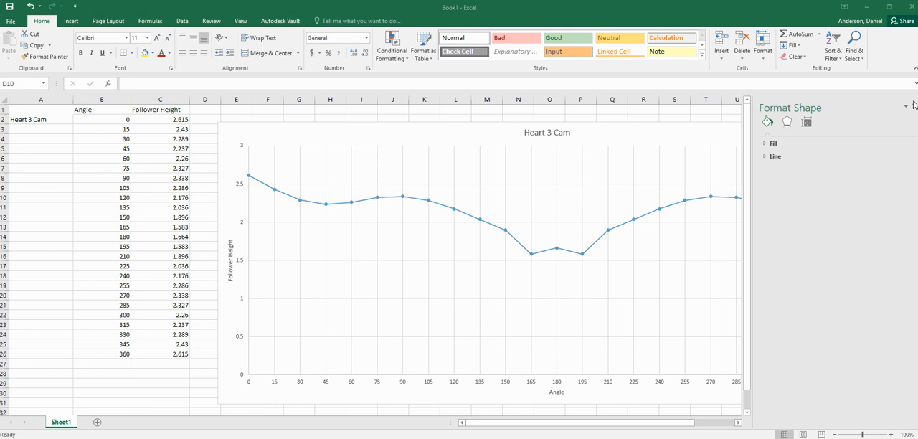
# Add minor gridlines to the vertical axis.
pyautogui.click(246, 219)
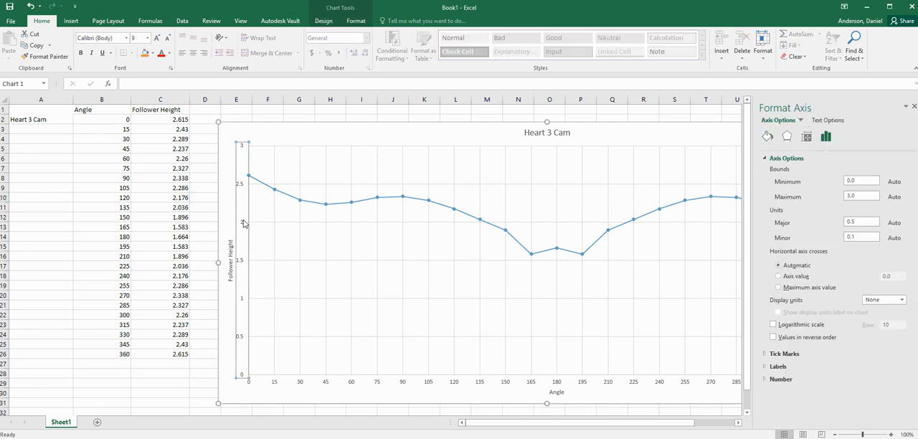
pyautogui.rightClick(241, 226)
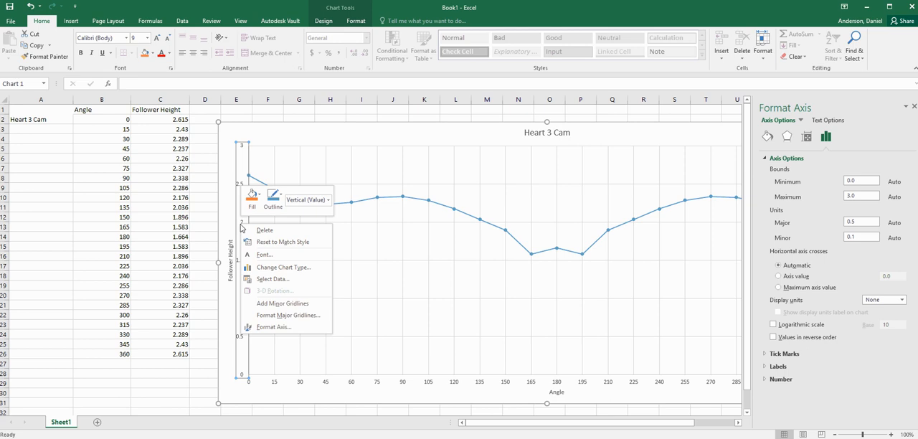
pyautogui.click(279, 304)
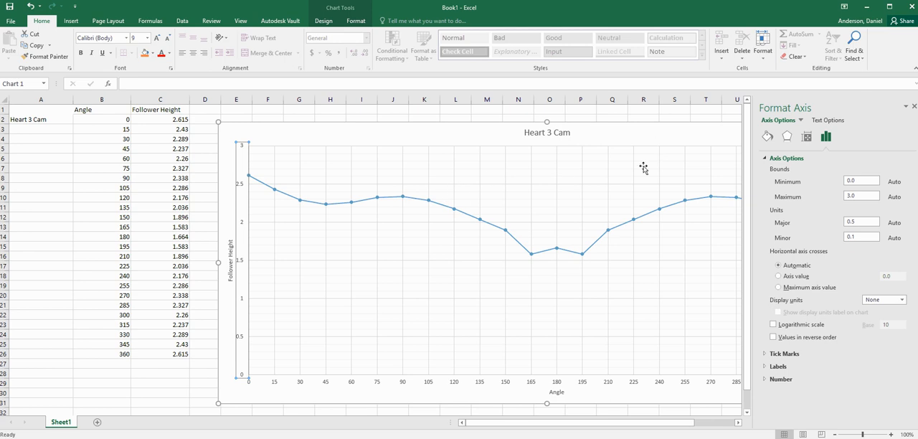
# Set the major gridlines' outline colour to a dark gray.
pyautogui.click(366, 224)
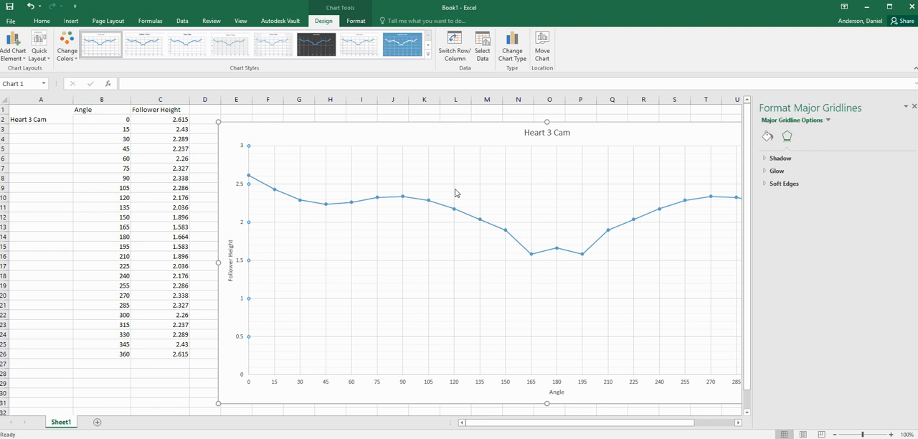
pyautogui.rightClick(310, 224)
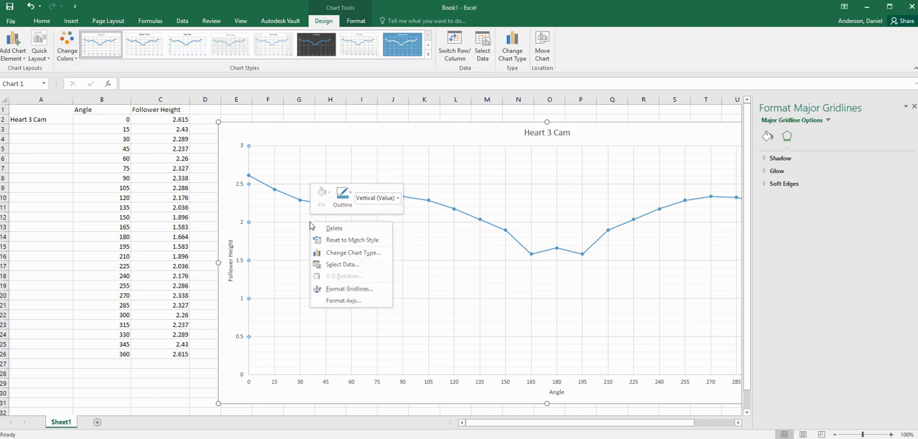
pyautogui.click(350, 196)
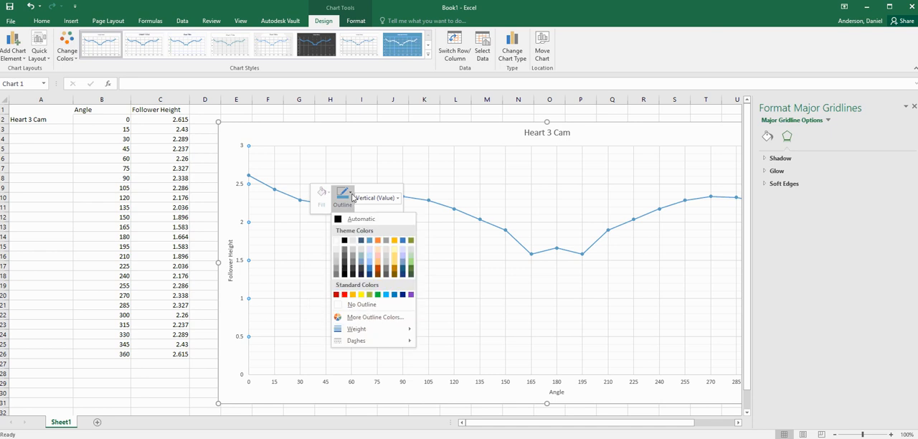
pyautogui.click(355, 222)
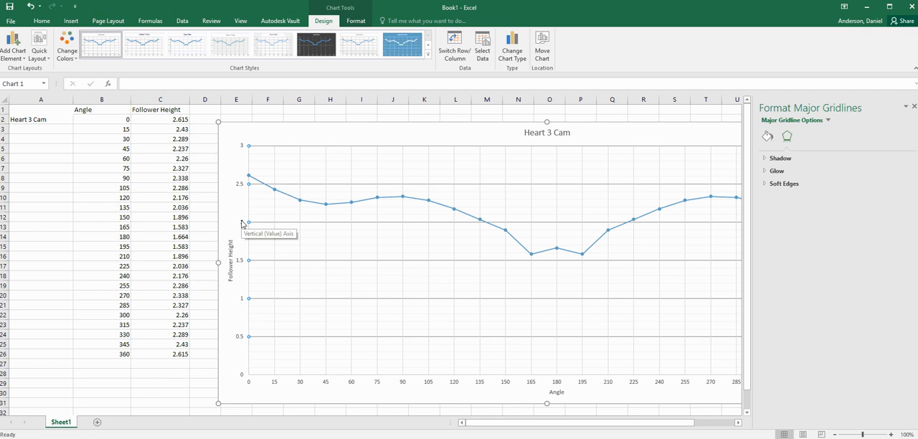
# Set the minor gridlines' outline colour to a light gray and close the format pane.
pyautogui.click(358, 246)
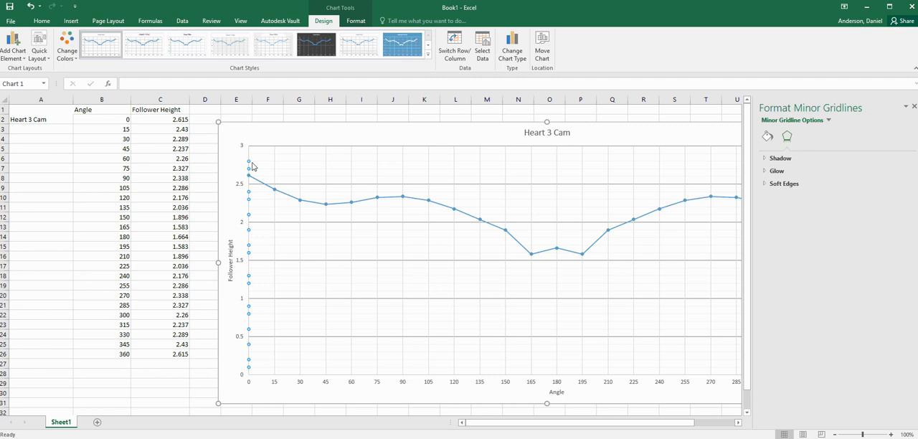
pyautogui.rightClick(310, 248)
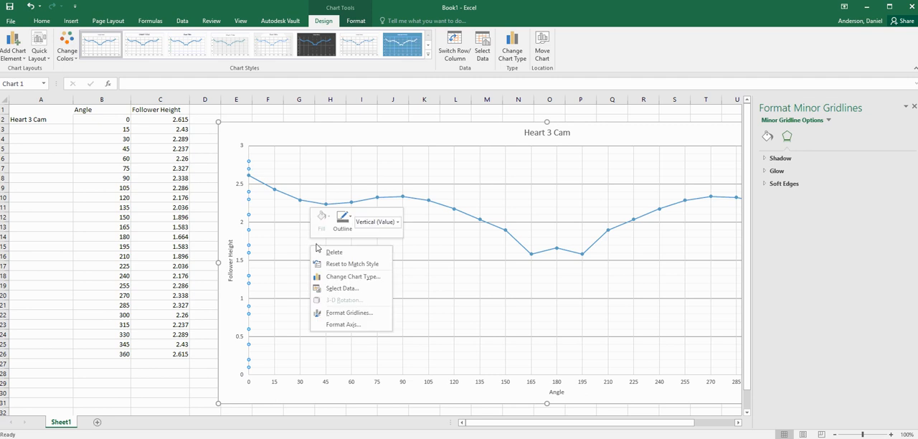
pyautogui.click(347, 226)
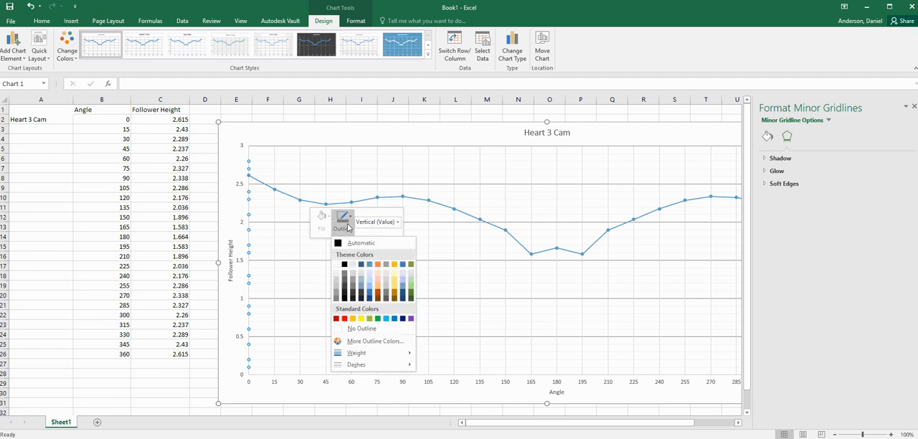
pyautogui.click(352, 278)
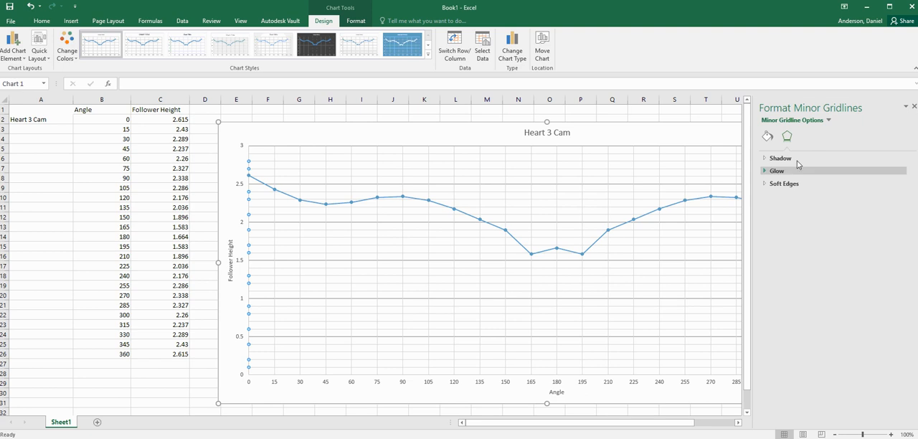
pyautogui.click(914, 106)
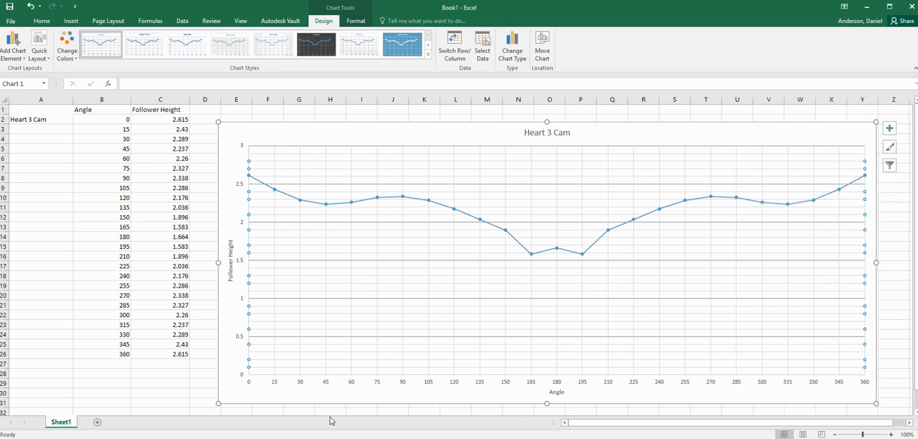
# Set the vertical axis minimum bound to 1.
pyautogui.doubleClick(248, 284)
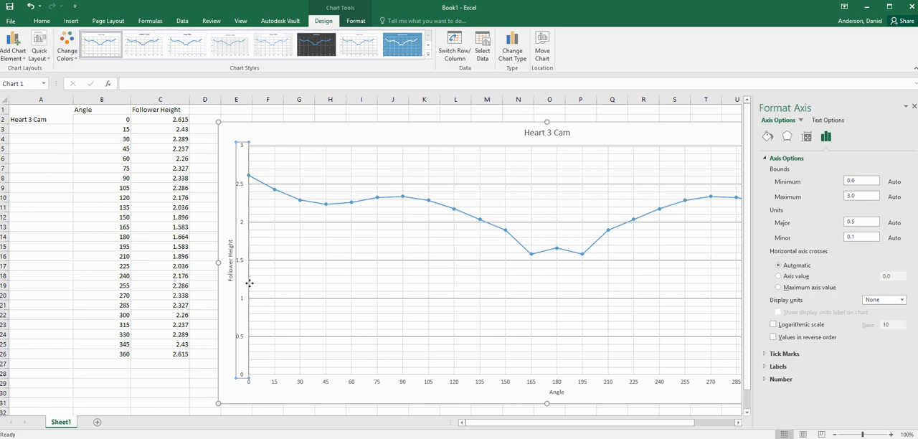
pyautogui.doubleClick(851, 180)
pyautogui.press('Return')
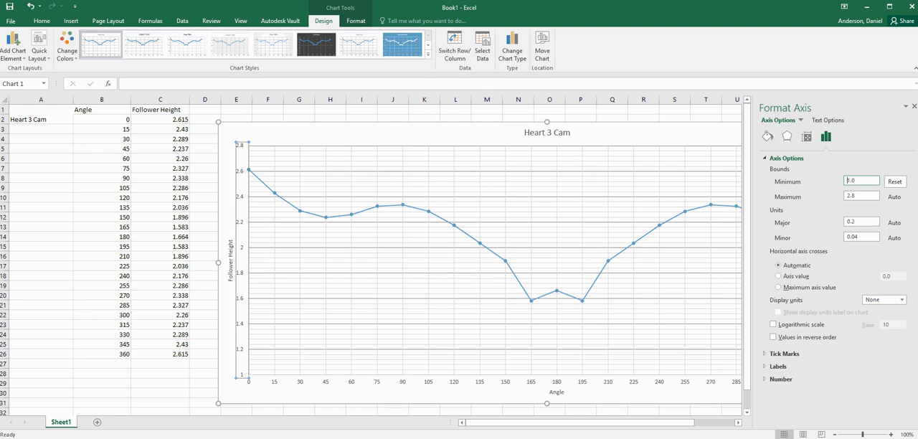
# Set the vertical axis major unit to 0.1 and close the format pane.
pyautogui.moveTo(860, 223); pyautogui.dragTo(722, 222)
pyautogui.write('.1')
pyautogui.click(865, 235)
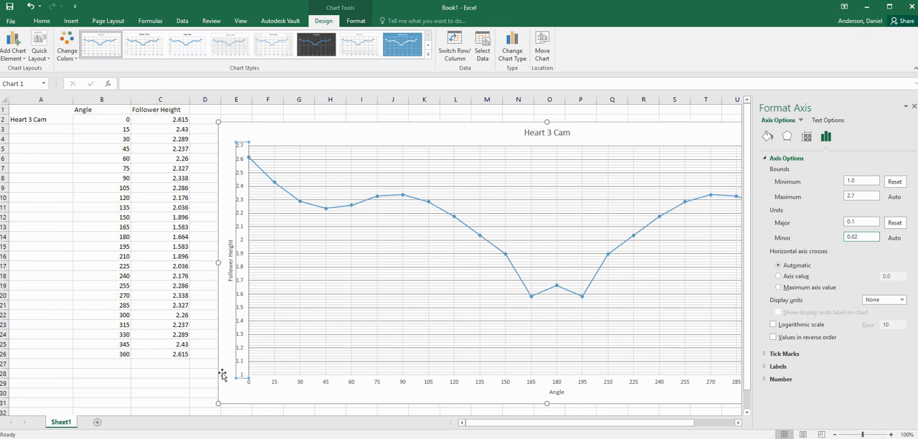
pyautogui.click(864, 235)
pyautogui.click(914, 107)
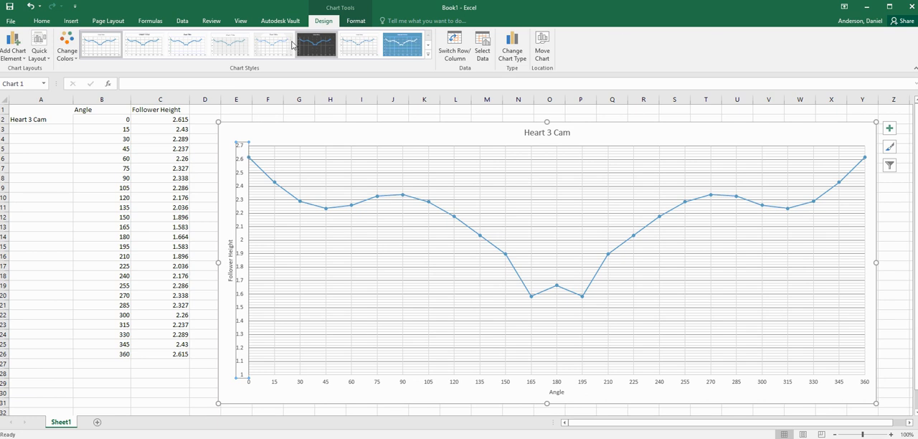
# Apply the dark chart style and set the data series outline colour to purple.
pyautogui.click(315, 48)
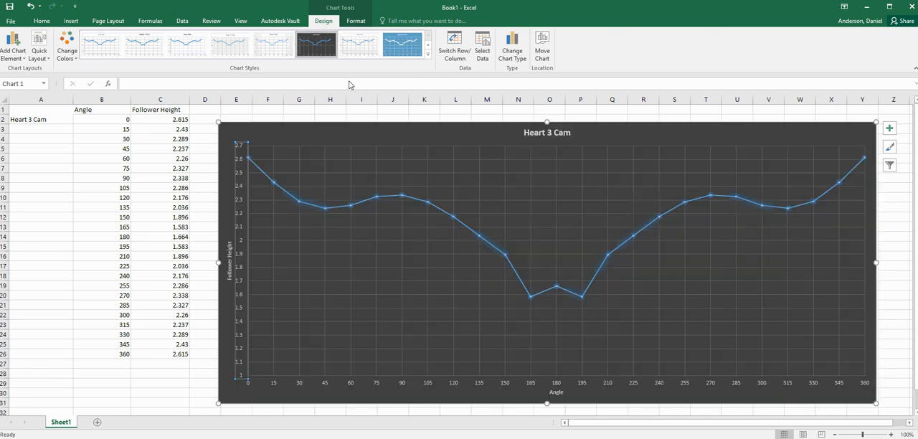
pyautogui.rightClick(392, 198)
pyautogui.click(403, 170)
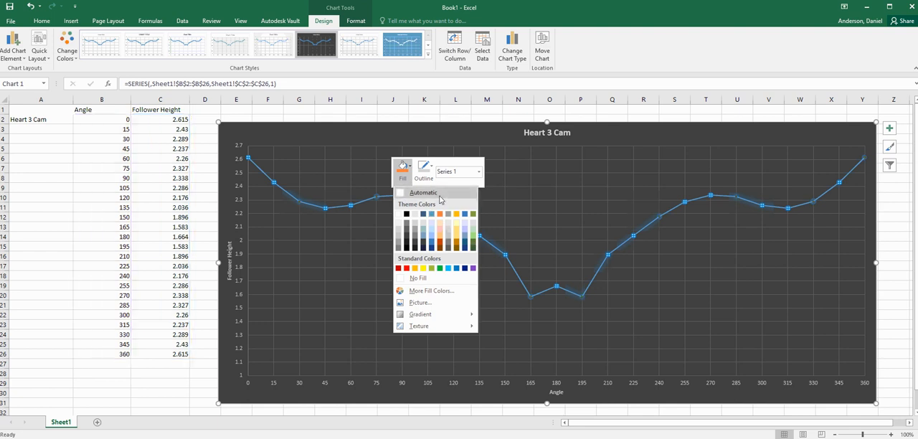
pyautogui.click(424, 169)
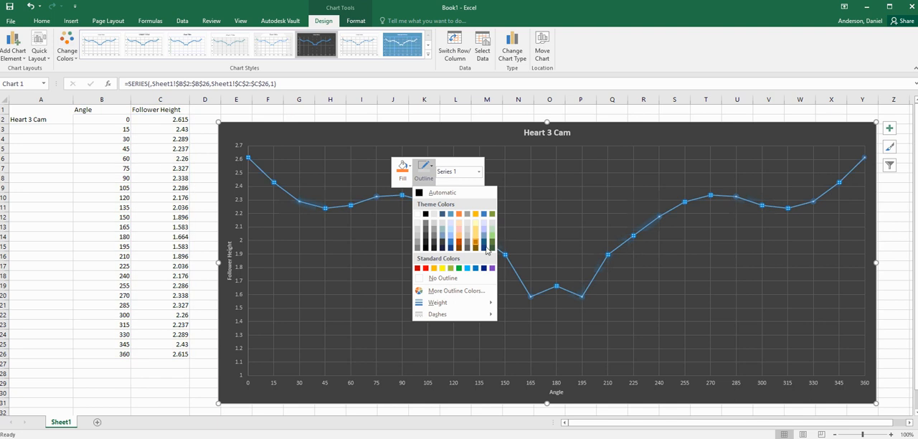
pyautogui.click(492, 268)
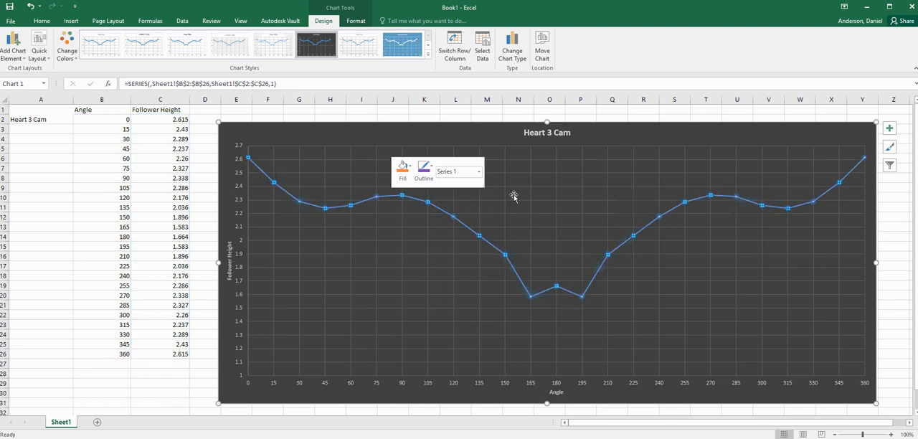
pyautogui.click(545, 119)
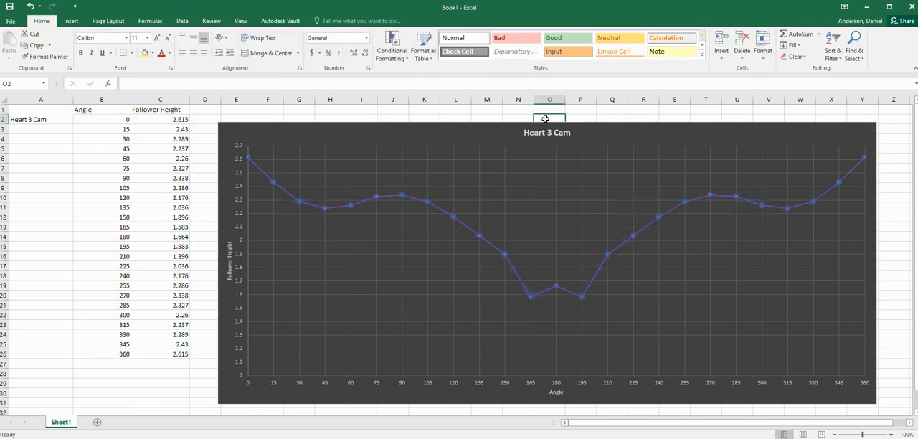